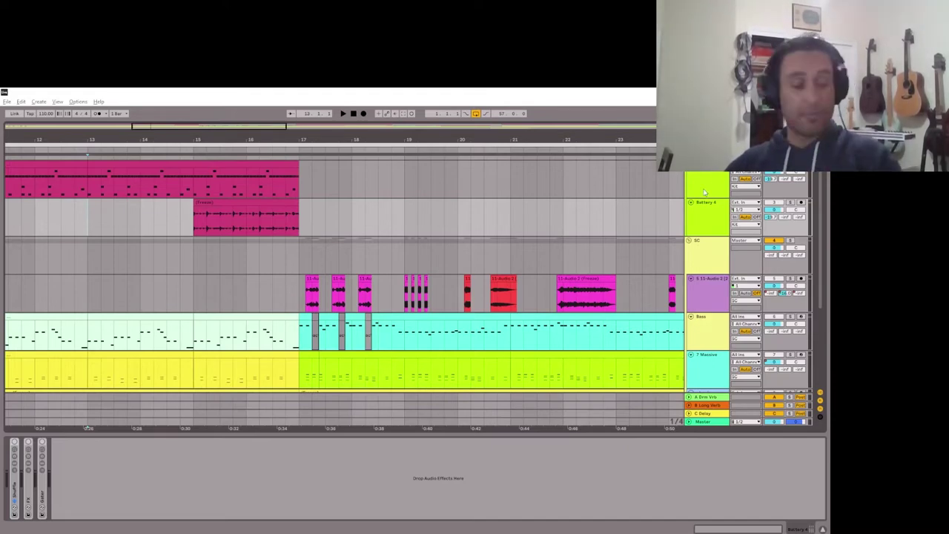
Play the Battery 4 drum part, then select and play the frozen resampled break clip
{"action": "left_click", "coordinate": [699, 193]}
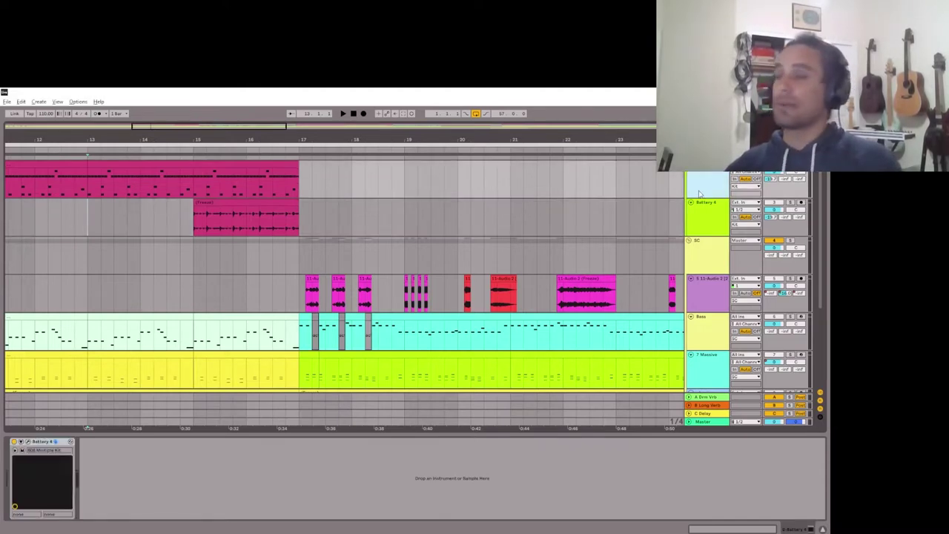
{"action": "key", "text": "space"}
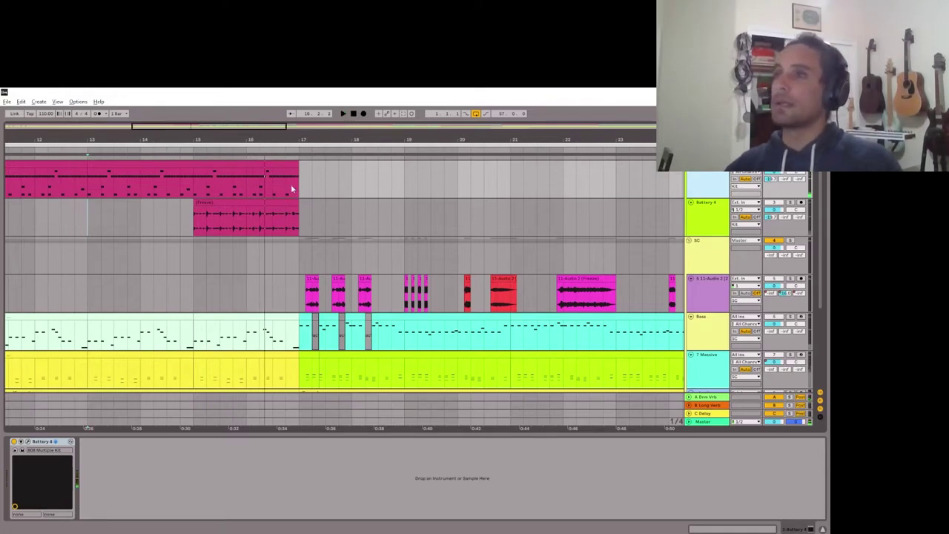
{"action": "left_click", "coordinate": [246, 201]}
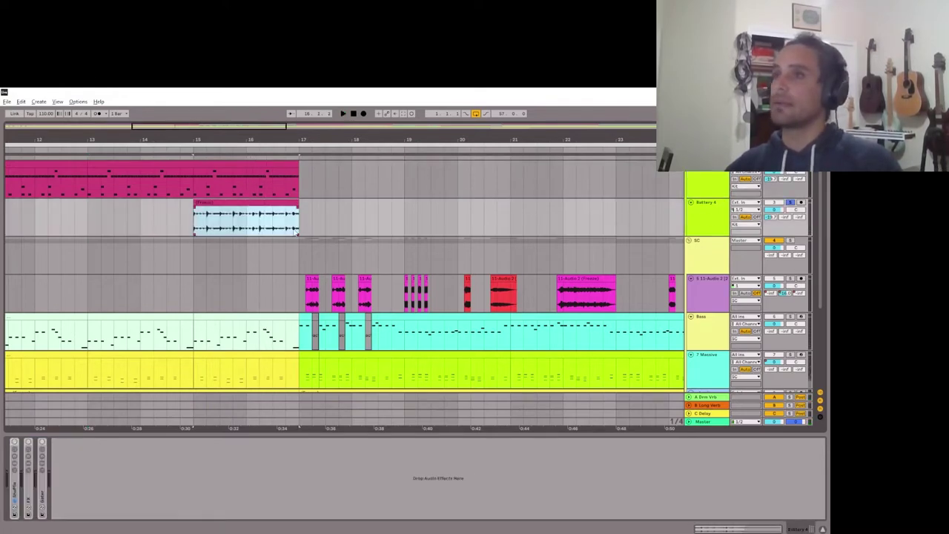
{"action": "key", "text": "space"}
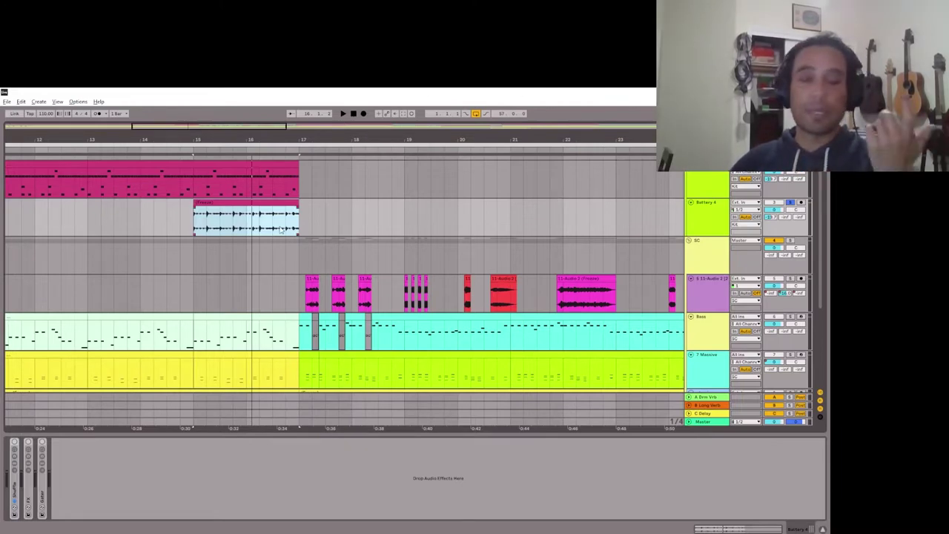
{"action": "scroll", "coordinate": [314, 258], "scroll_direction": "up", "scroll_amount": 1}
{"action": "scroll", "coordinate": [231, 274], "scroll_direction": "down", "scroll_amount": 1}
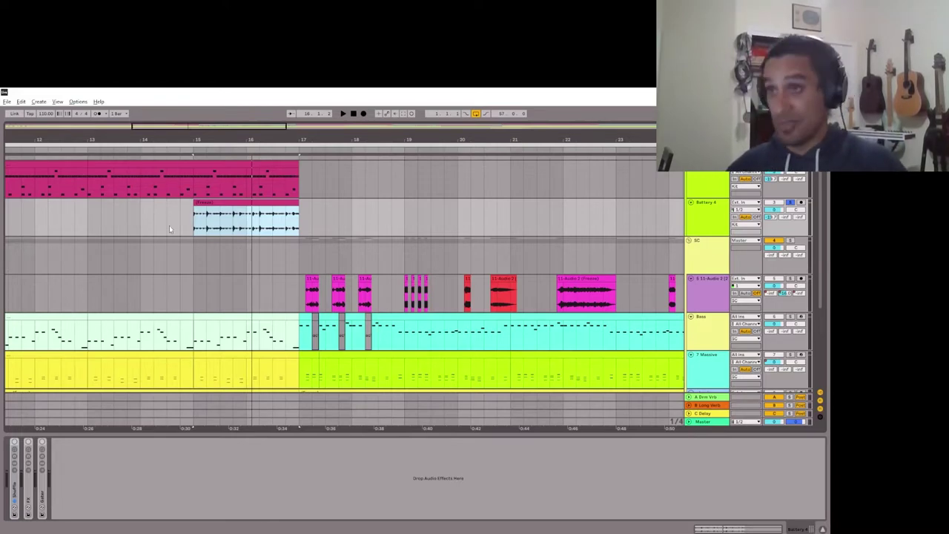
Unfold the Shuffle chain, switch its devices on, and bring up the Gatelab_64 plugin window
{"action": "double_click", "coordinate": [15, 486]}
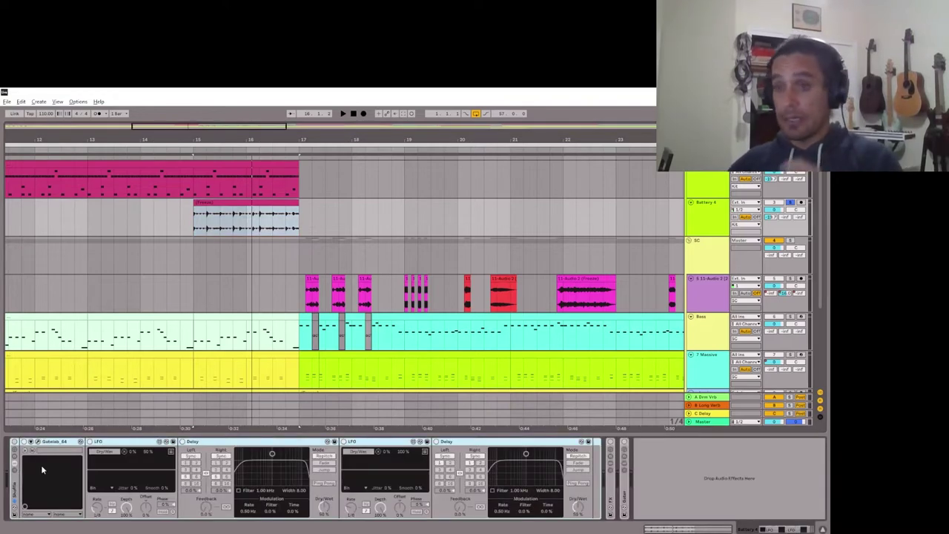
{"action": "left_click", "coordinate": [14, 442]}
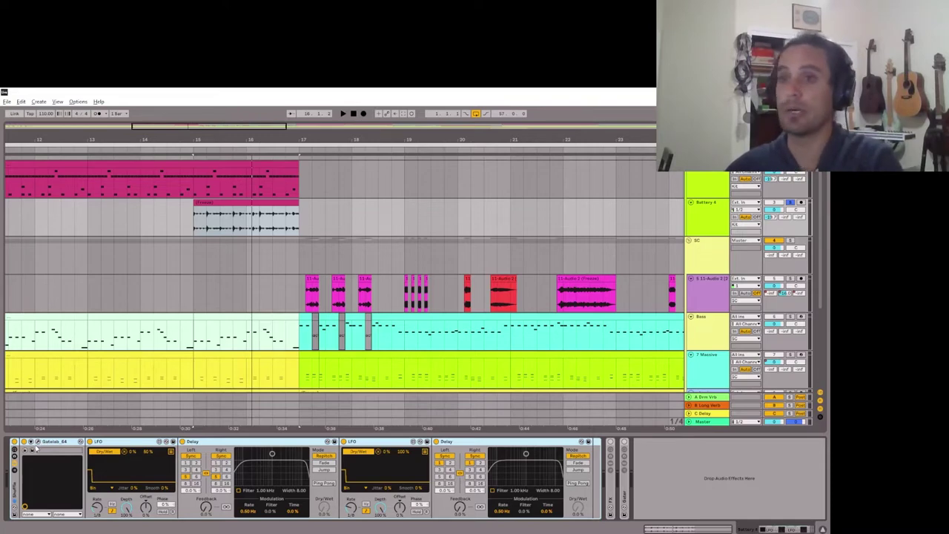
{"action": "left_click", "coordinate": [38, 442]}
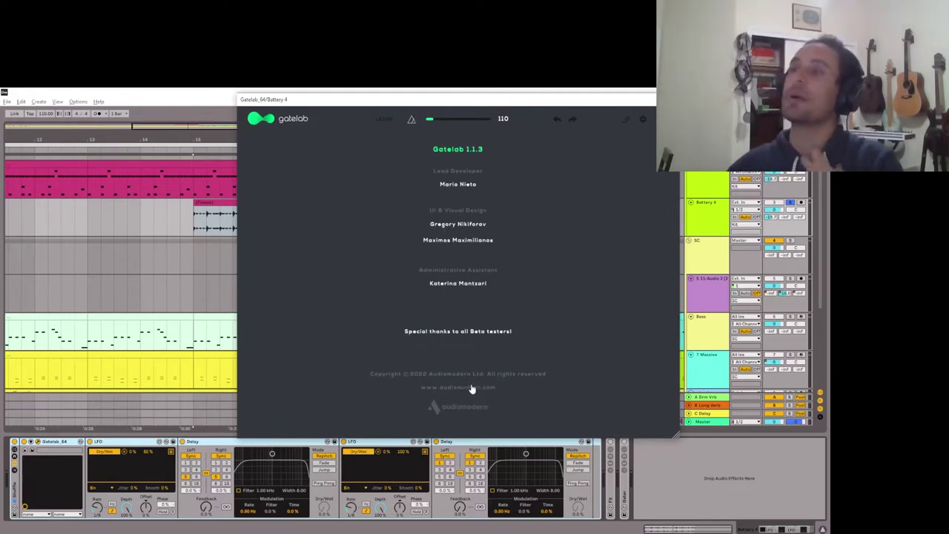
Close Gatelab's credits page to reveal the three-block gate pattern at 1/16 rate
{"action": "left_click", "coordinate": [271, 120]}
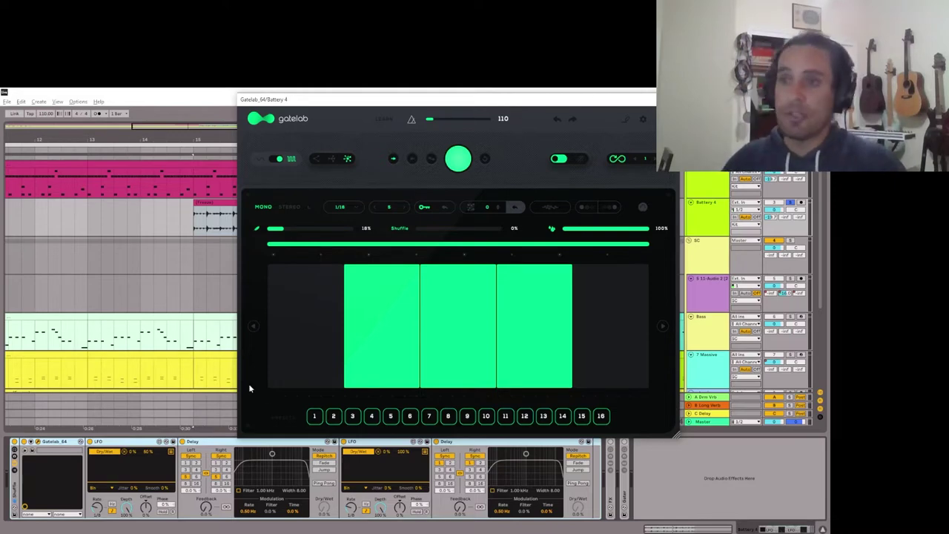
Turn on the Gatelab gate device and close its floating plugin window with Ctrl+Alt+P
{"action": "left_click", "coordinate": [149, 469]}
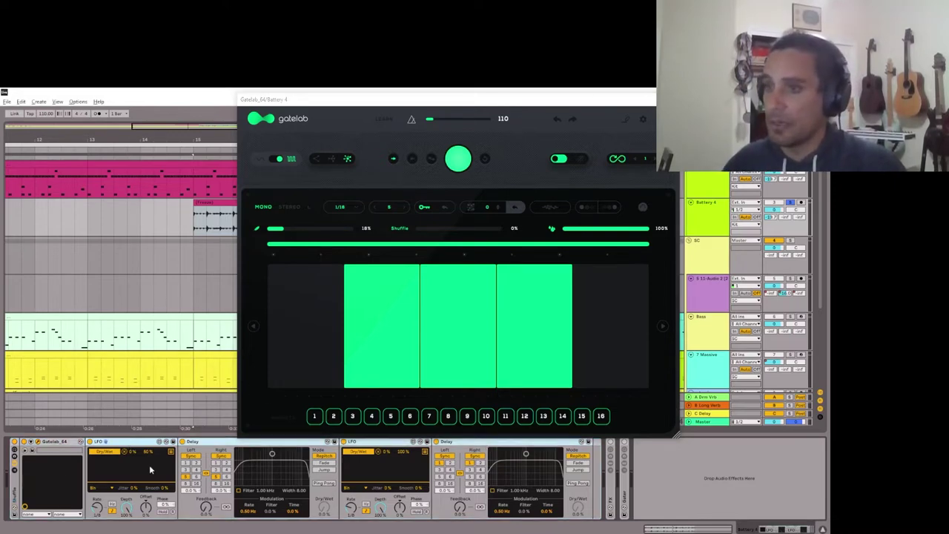
{"action": "left_click", "coordinate": [90, 442]}
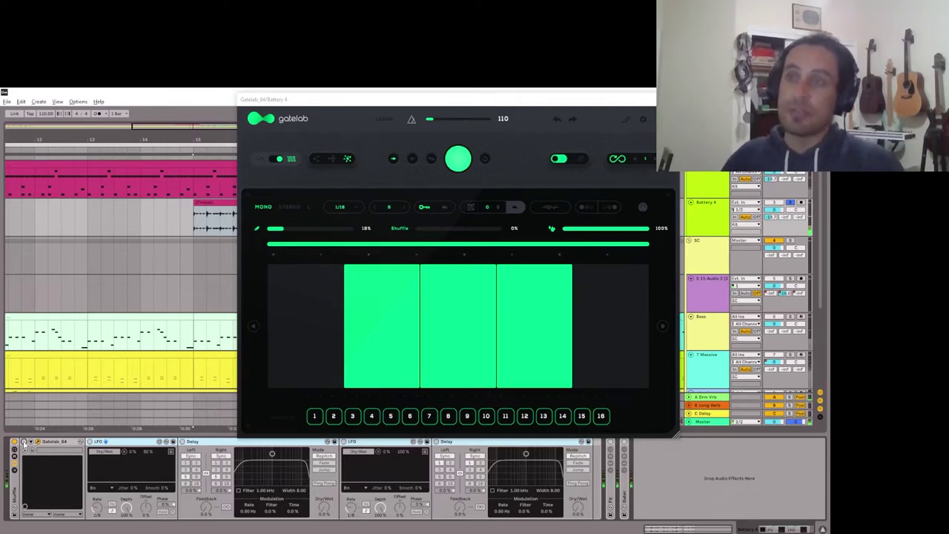
{"action": "left_click", "coordinate": [23, 442]}
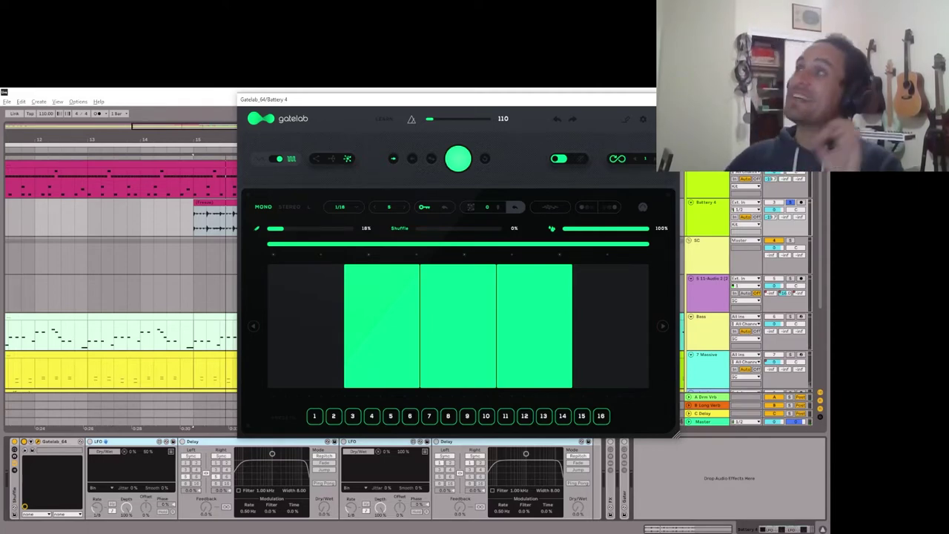
{"action": "key", "text": "ctrl+alt+p"}
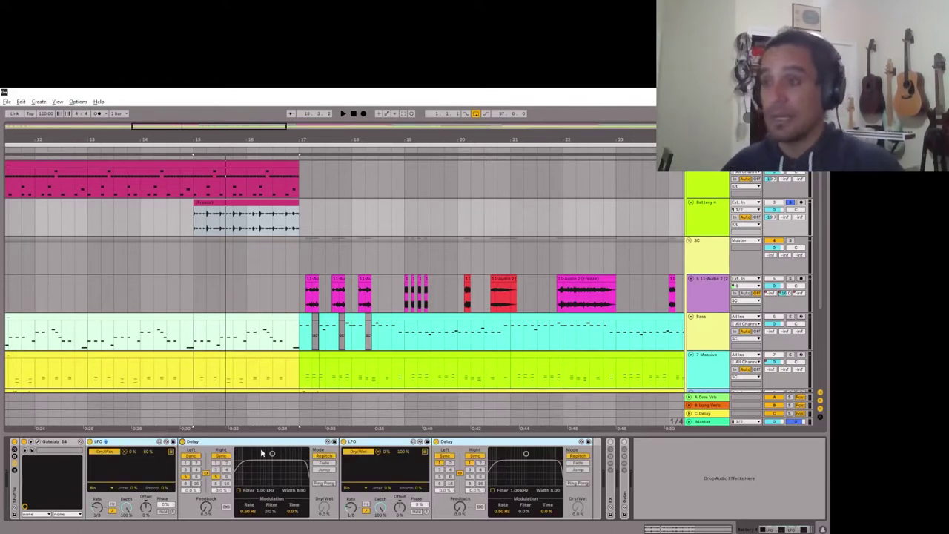
{"action": "left_click", "coordinate": [237, 446]}
{"action": "key", "text": "plus"}
{"action": "key", "text": "plus"}
{"action": "key", "text": "plus"}
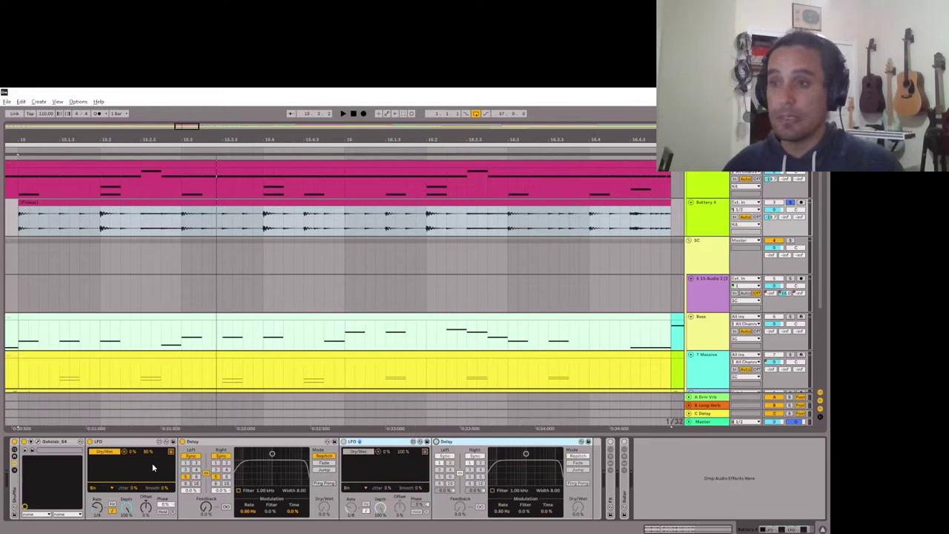
{"action": "key", "text": "minus"}
{"action": "key", "text": "minus"}
{"action": "key", "text": "minus"}
{"action": "key", "text": "plus"}
{"action": "key", "text": "plus"}
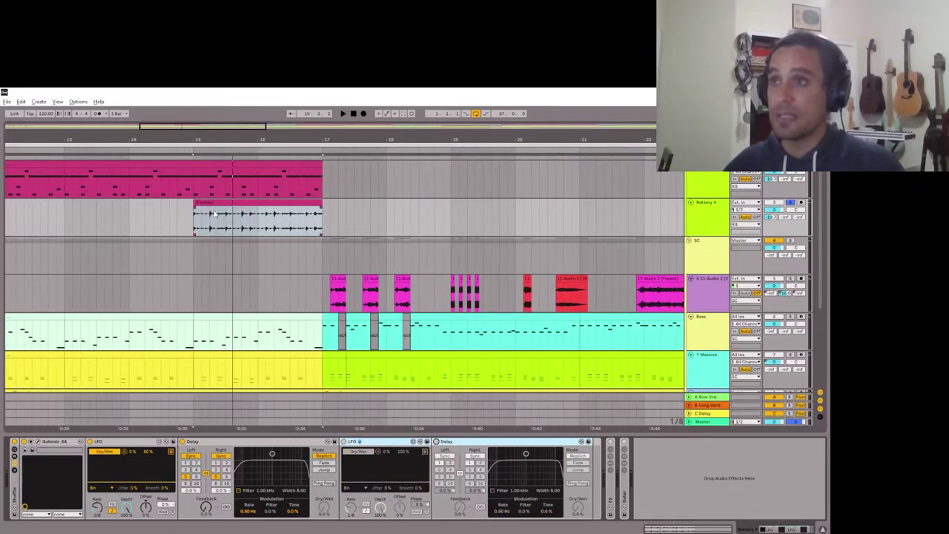
{"action": "scroll", "coordinate": [214, 228], "scroll_direction": "up", "scroll_amount": 1}
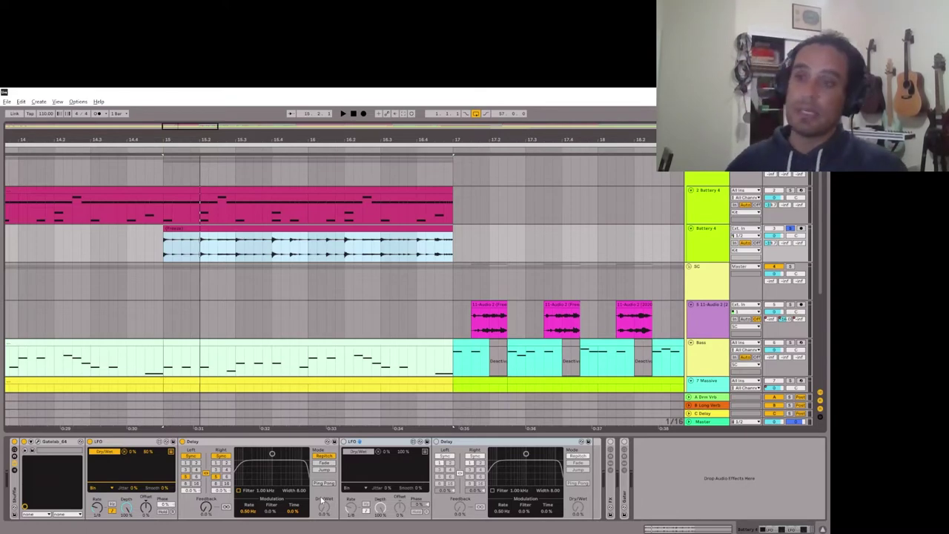
Audition the break through the Shuffle chain a few times with the first LFO selected
{"action": "key", "text": "space"}
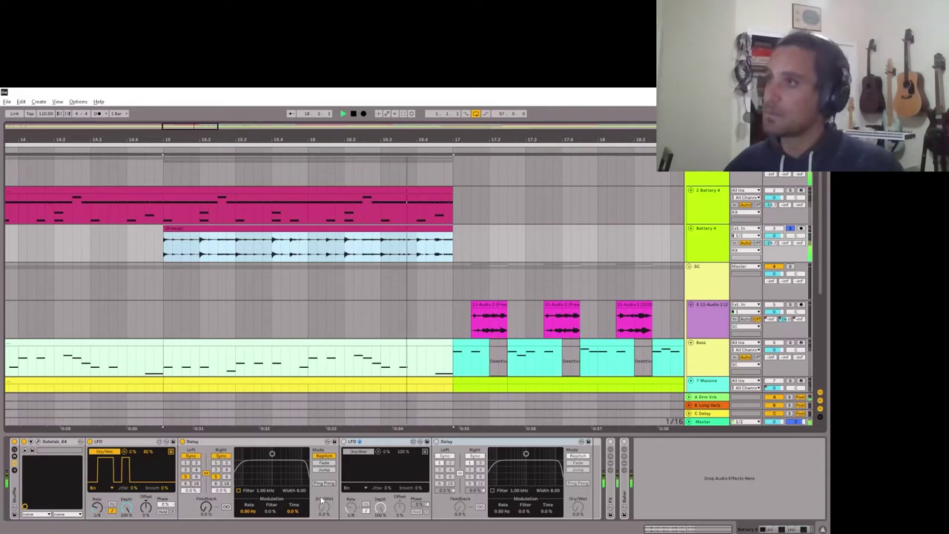
{"action": "key", "text": "space"}
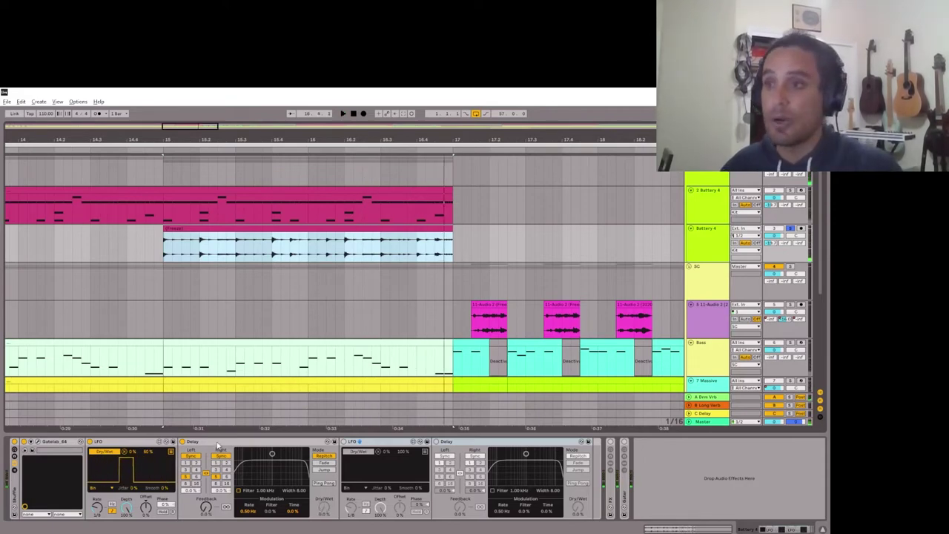
{"action": "left_click", "coordinate": [175, 442]}
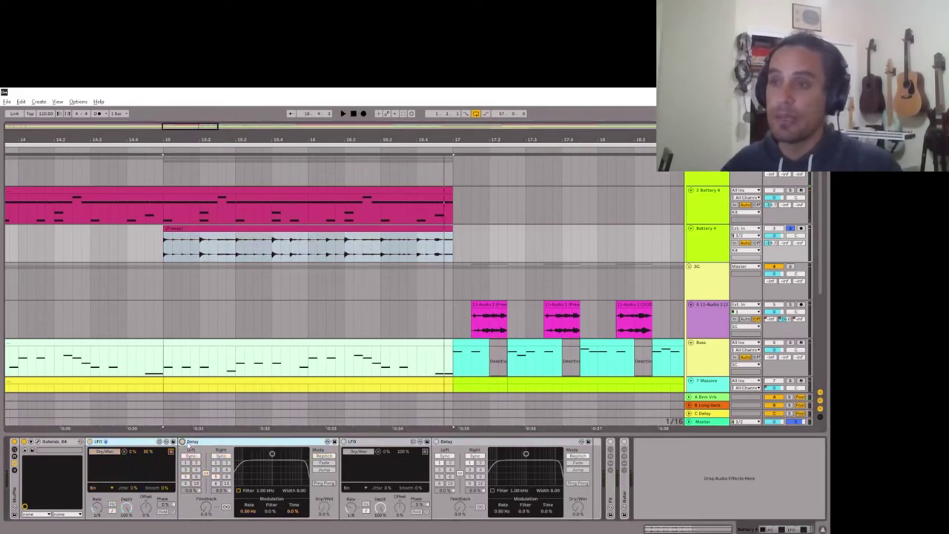
{"action": "key", "text": "space"}
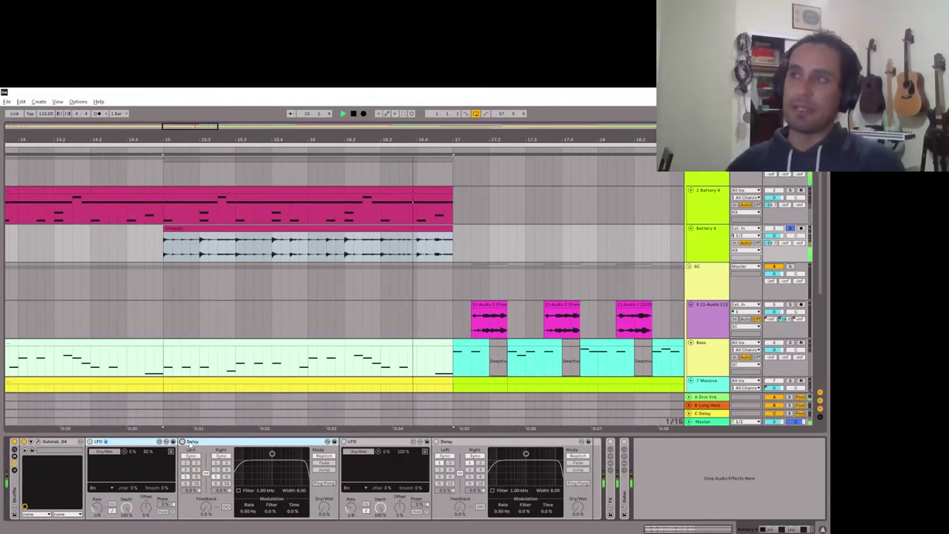
{"action": "key", "text": "space"}
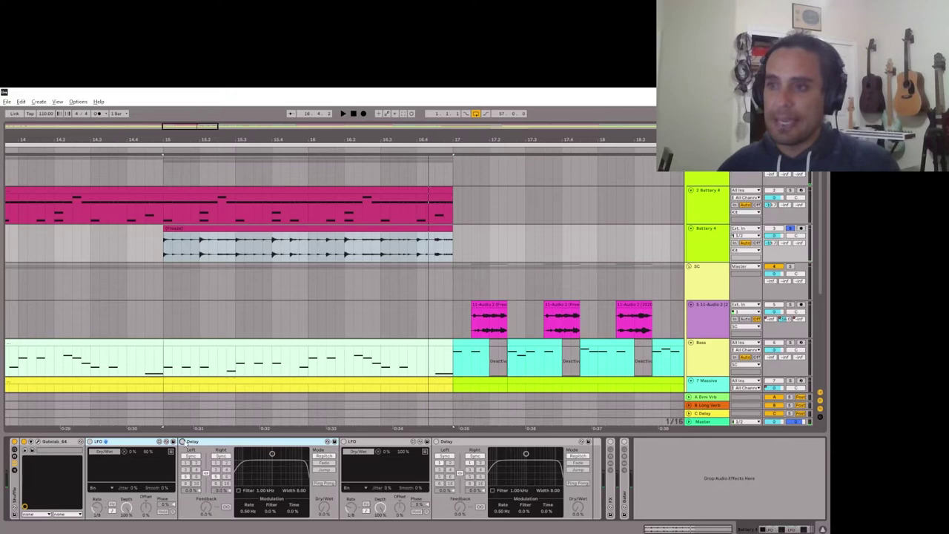
{"action": "key", "text": "space"}
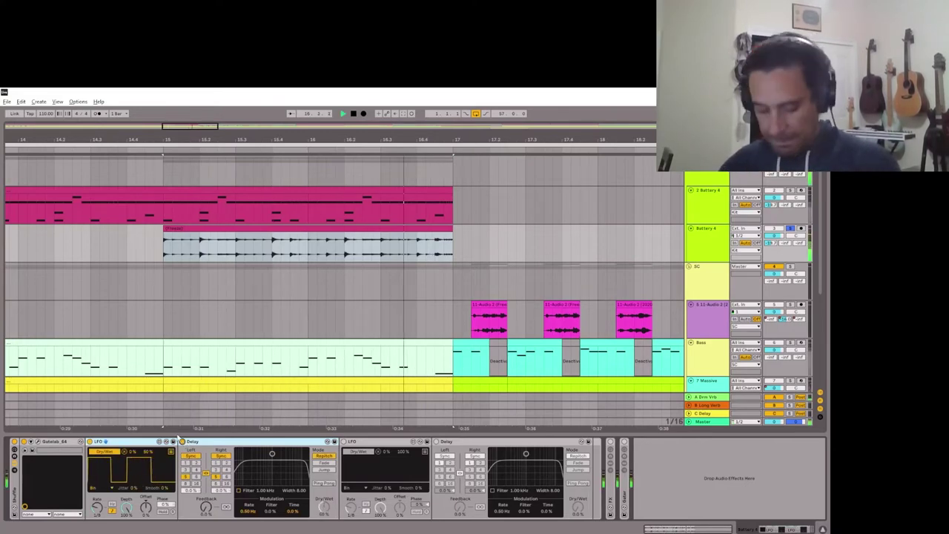
{"action": "key", "text": "space"}
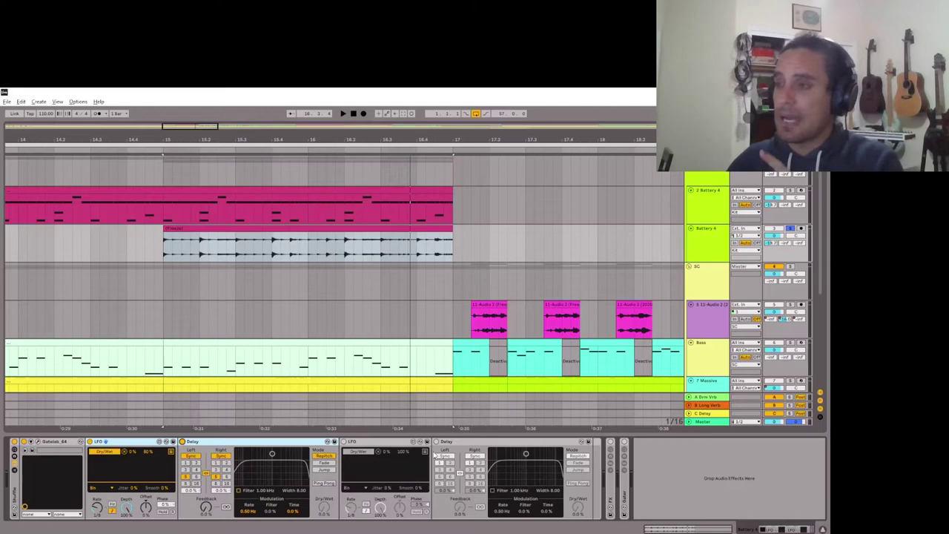
Switch on the second Delay and play the break to hear the added echoes
{"action": "left_click", "coordinate": [437, 441]}
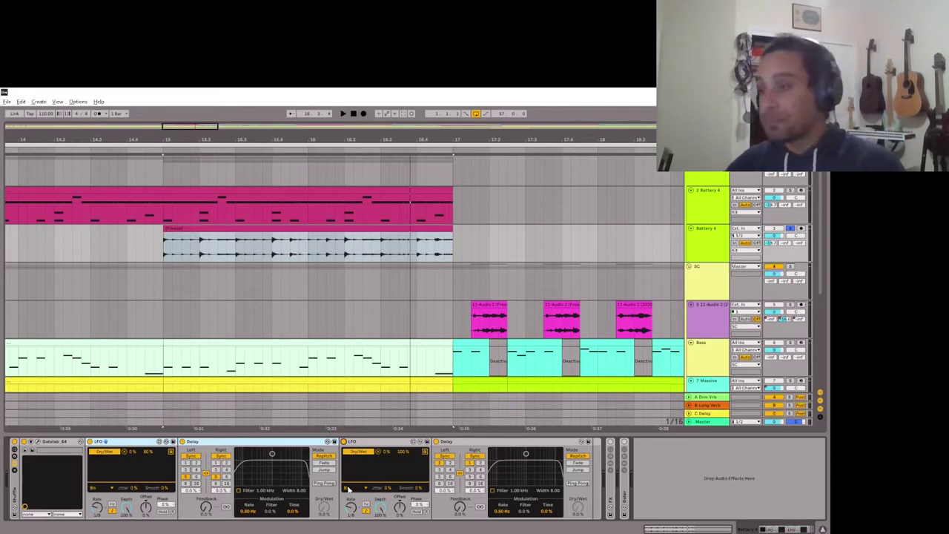
{"action": "key", "text": "space"}
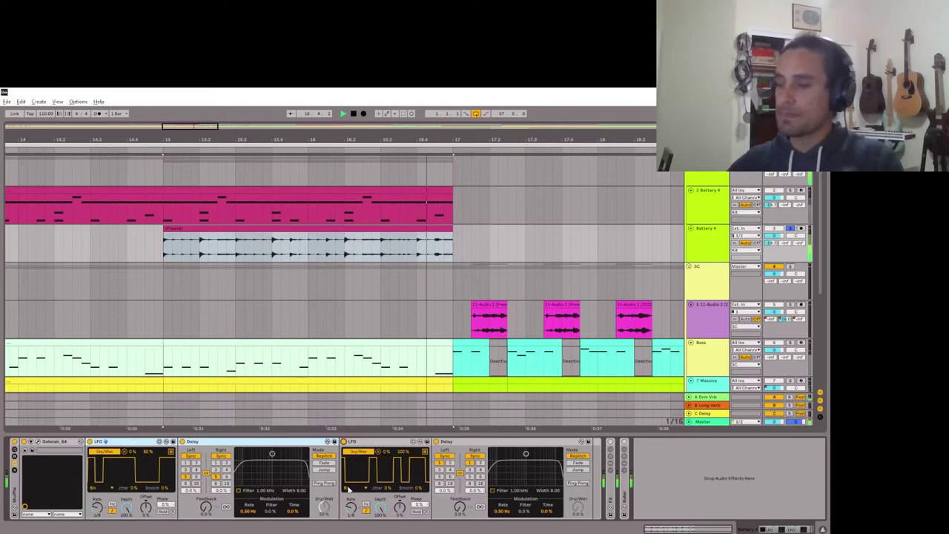
{"action": "key", "text": "space"}
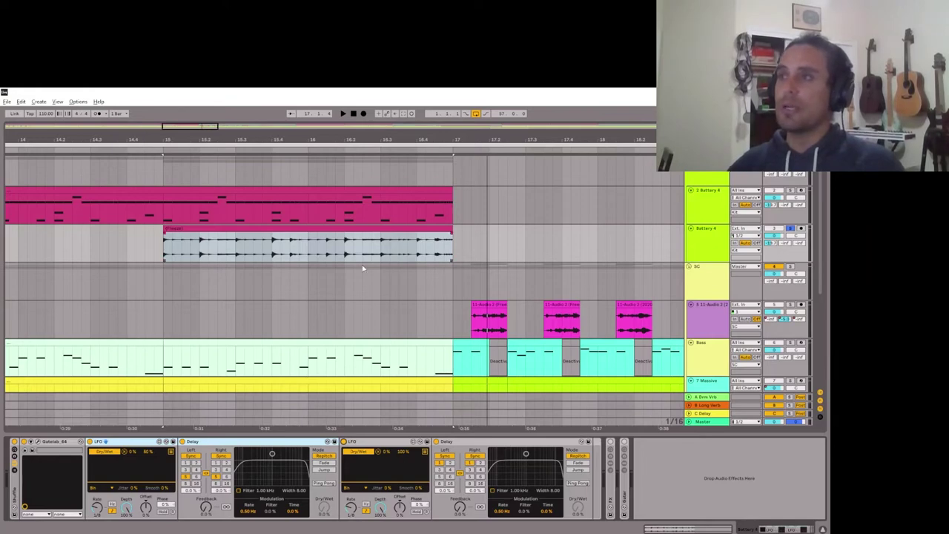
{"action": "key", "text": "space"}
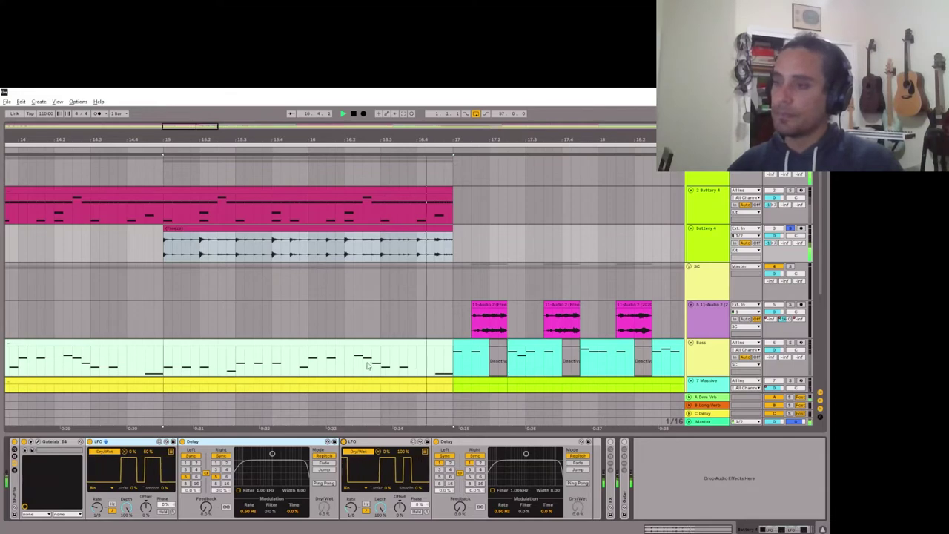
{"action": "left_click", "coordinate": [398, 508]}
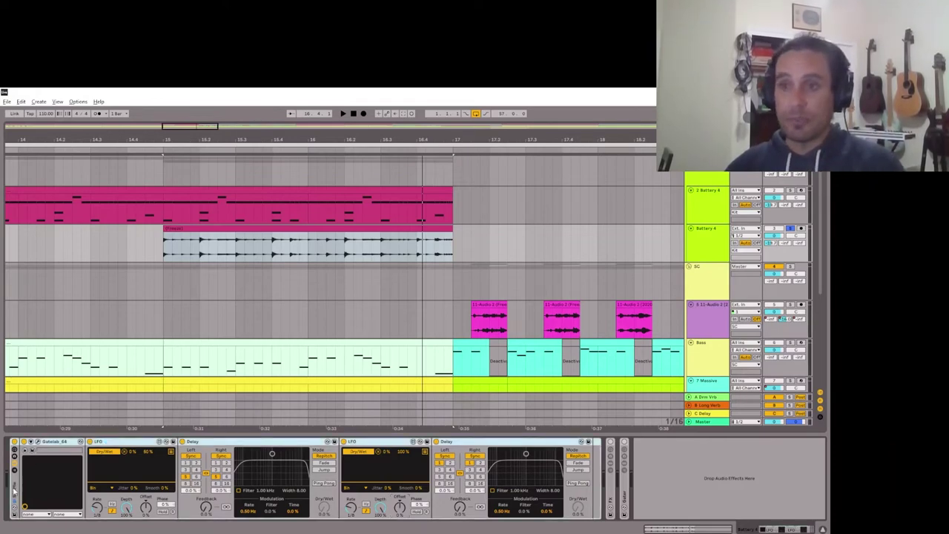
Start the break playing and show the Battery 4 track's LFO, Redux and Frequency Shifter chain
{"action": "key", "text": "Delete"}
{"action": "key", "text": "space"}
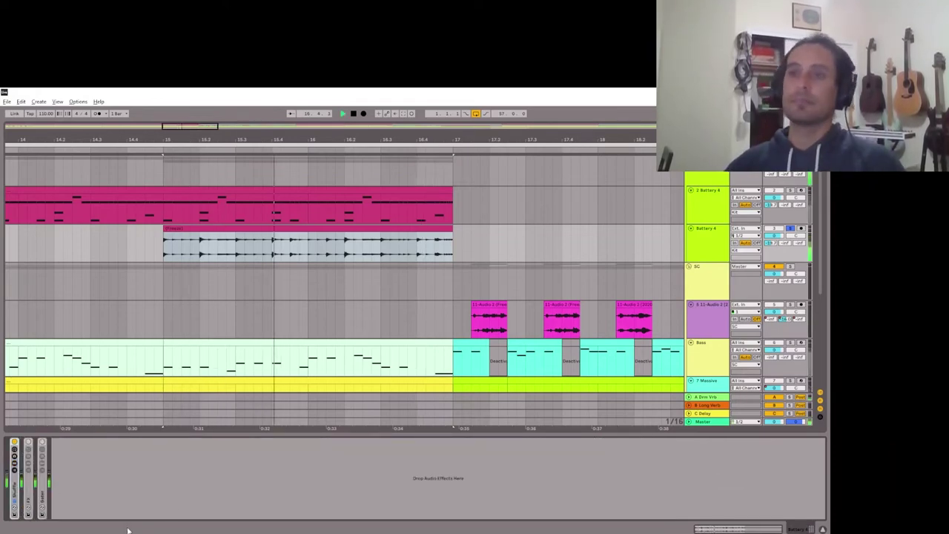
{"action": "key", "text": "ctrl+z"}
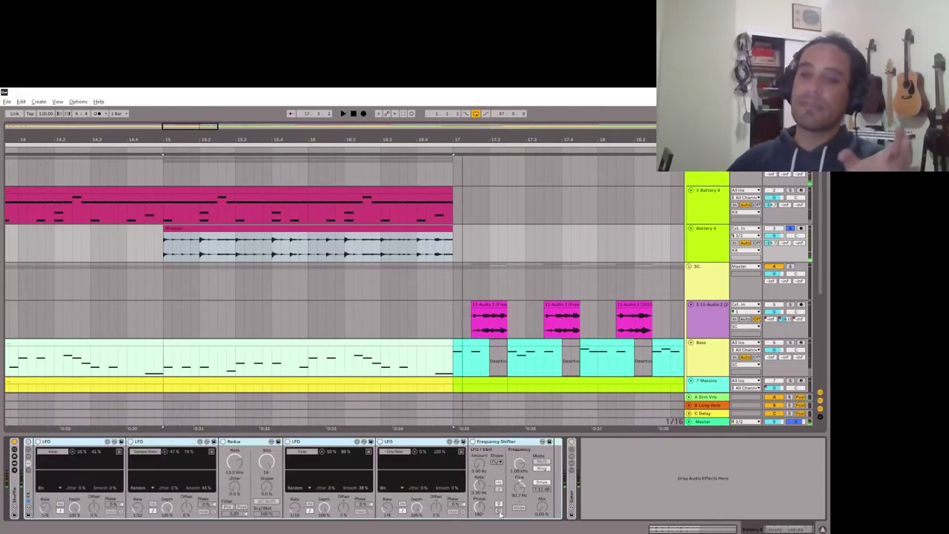
{"action": "left_click", "coordinate": [712, 243]}
Record the drums via Resampling onto a new 4 Audio track across bars 15–17, then restore Ext. In
{"action": "key", "text": "ctrl+t"}
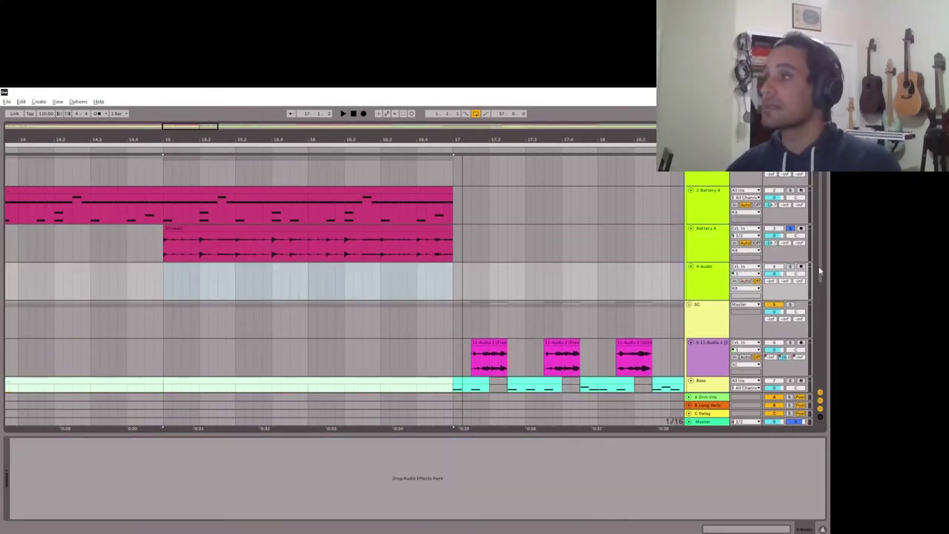
{"action": "left_click", "coordinate": [736, 274]}
{"action": "left_click", "coordinate": [747, 289]}
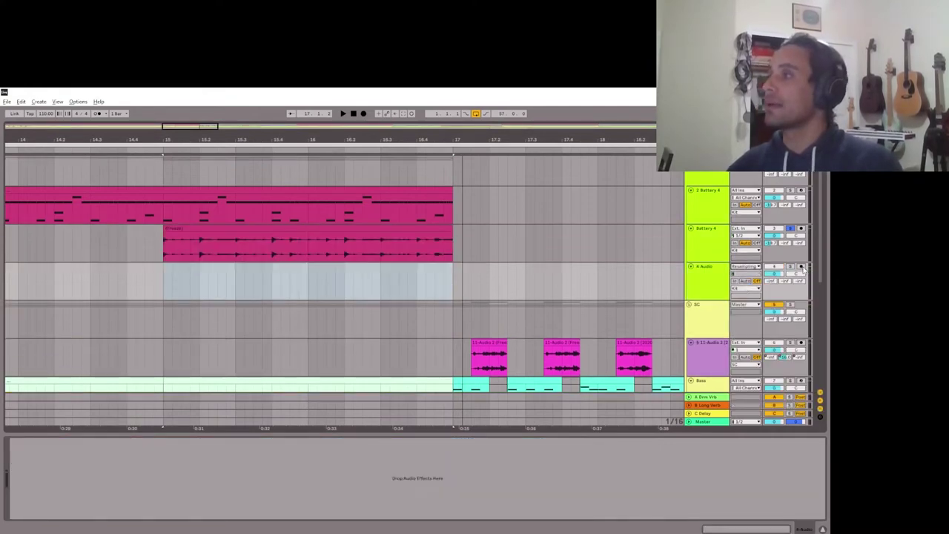
{"action": "left_click", "coordinate": [364, 114]}
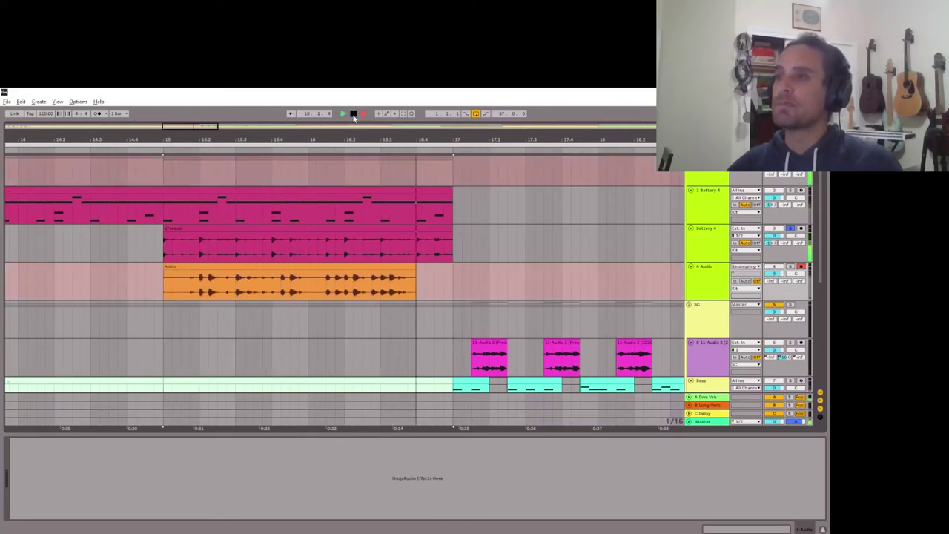
{"action": "left_click", "coordinate": [354, 114]}
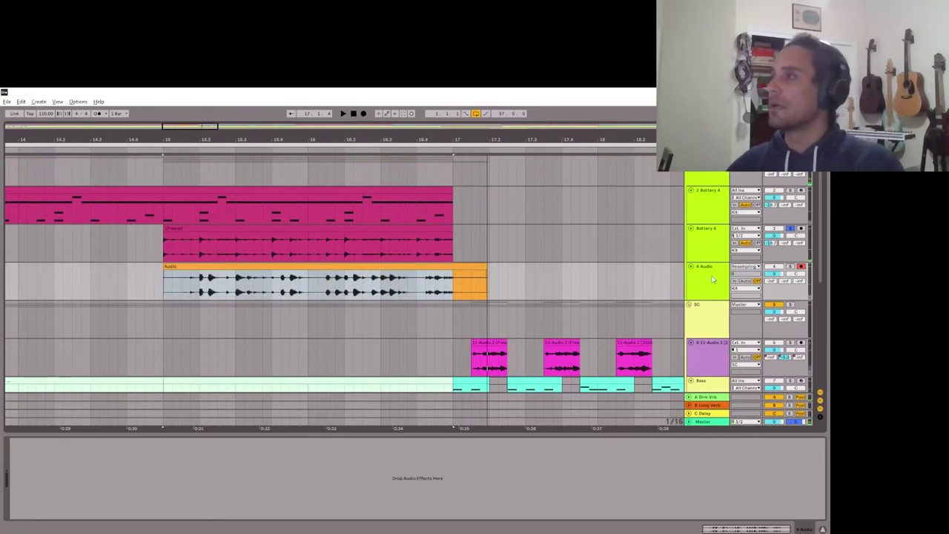
{"action": "left_click", "coordinate": [736, 270]}
{"action": "left_click", "coordinate": [746, 280]}
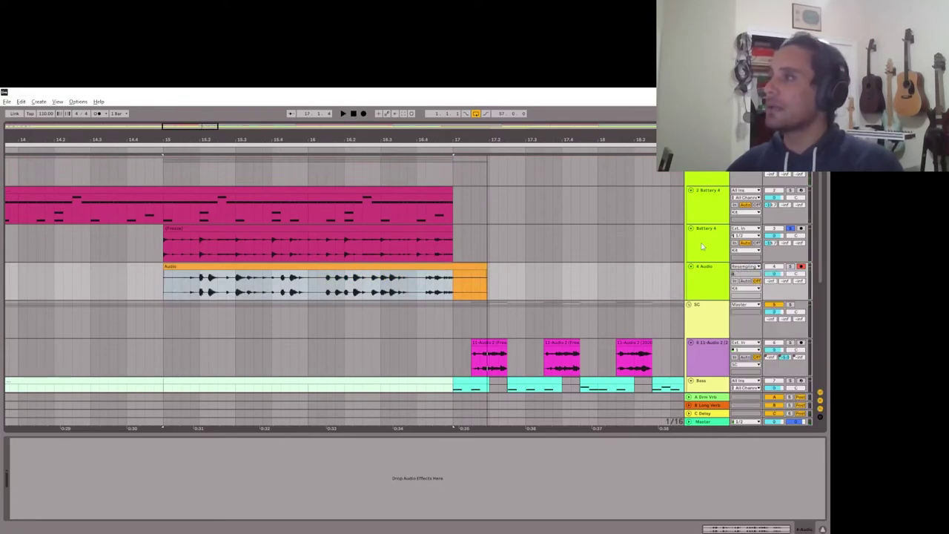
{"action": "left_click", "coordinate": [624, 344]}
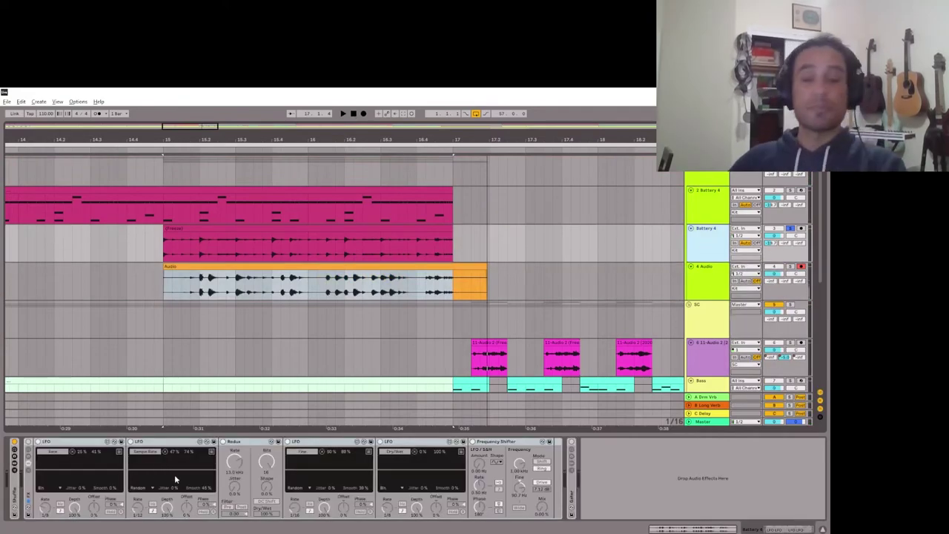
Activate the LFO modulation and raise the second LFO's smoothing to 45% while listening
{"action": "left_click", "coordinate": [31, 448]}
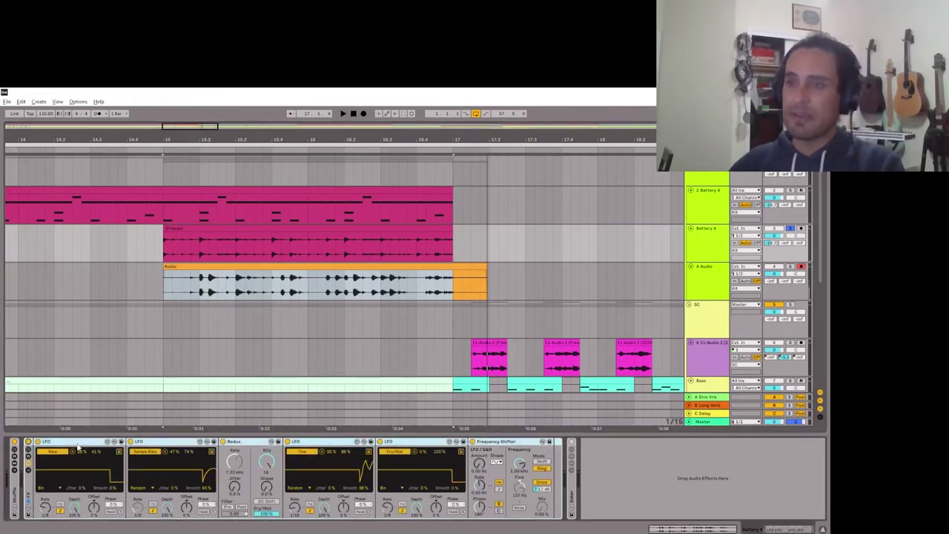
{"action": "left_click", "coordinate": [326, 442]}
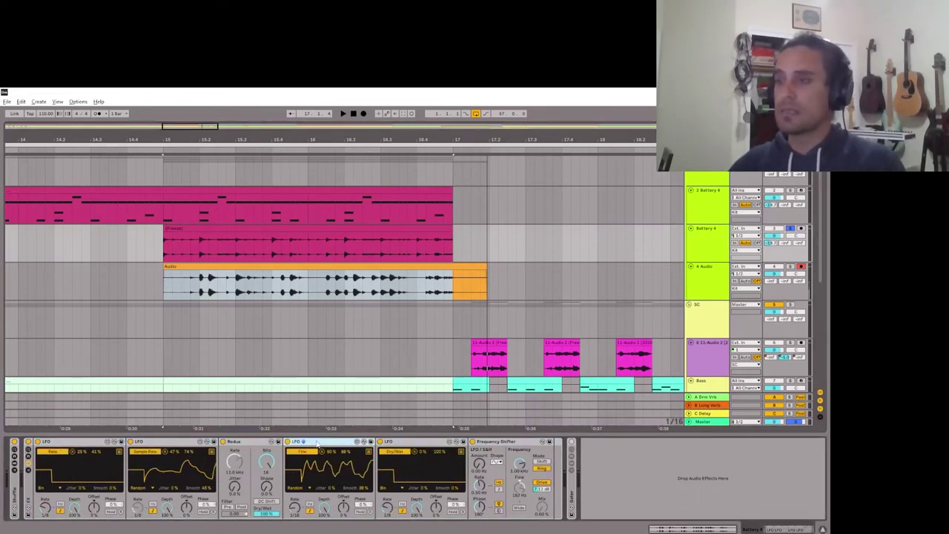
{"action": "left_click", "coordinate": [504, 443]}
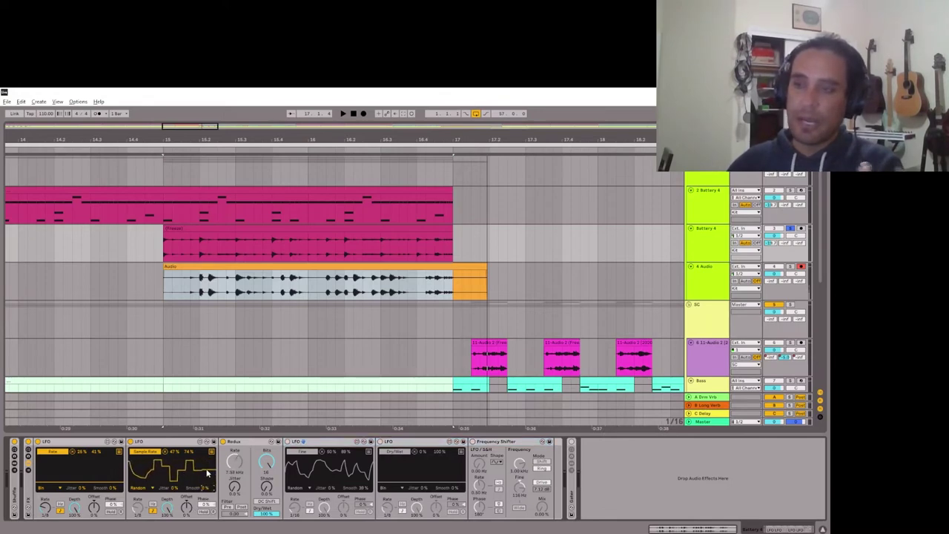
{"action": "key", "text": "space"}
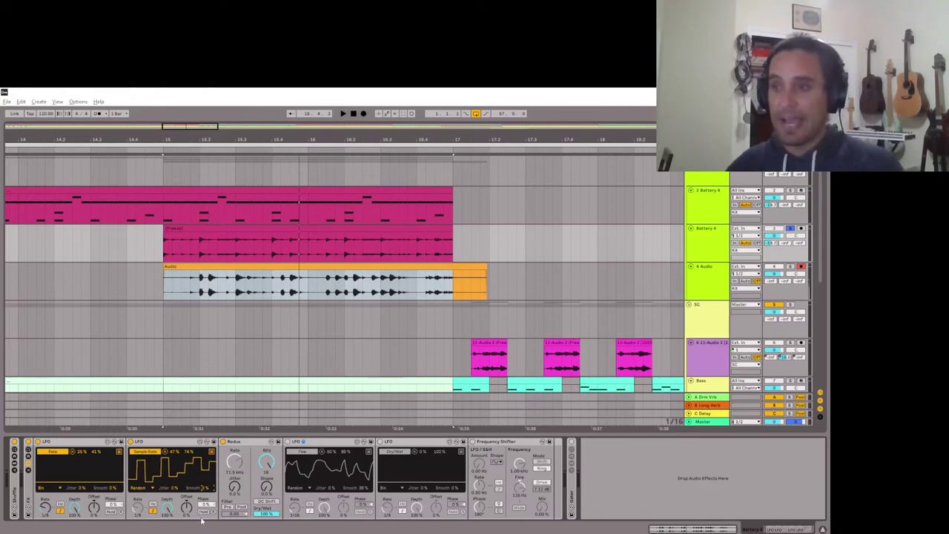
{"action": "left_click_drag", "start_coordinate": [205, 490], "coordinate": [205, 491]}
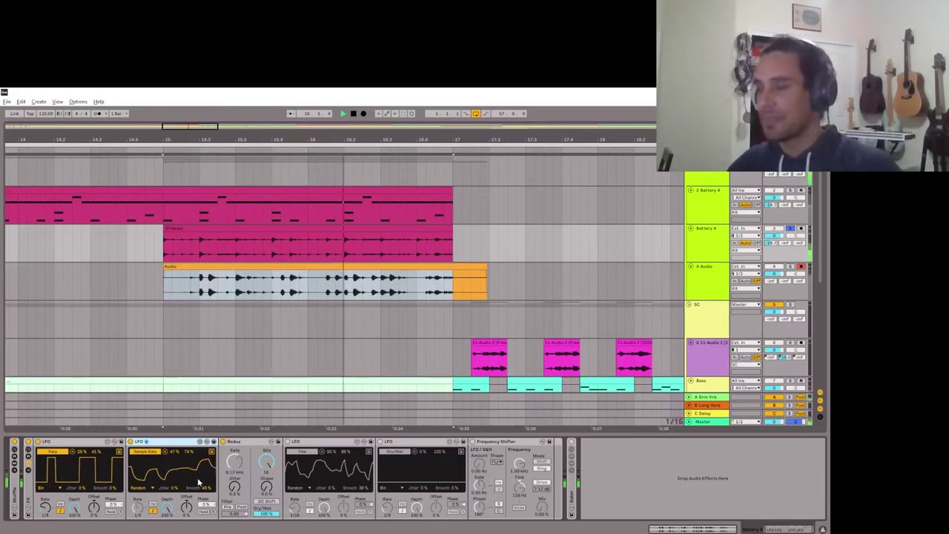
{"action": "key", "text": "space"}
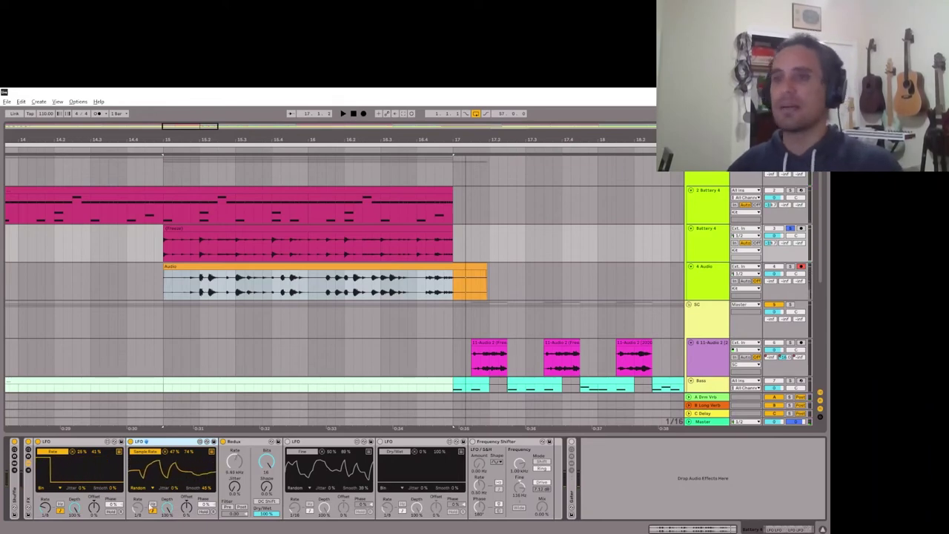
Select the first LFO and play the drums through the modulated Redux chain
{"action": "left_click", "coordinate": [66, 447]}
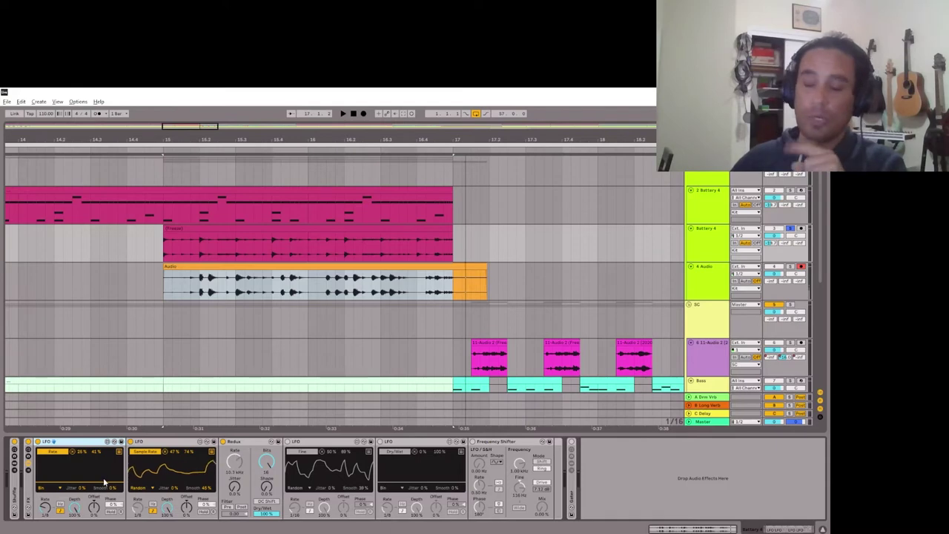
{"action": "key", "text": "space"}
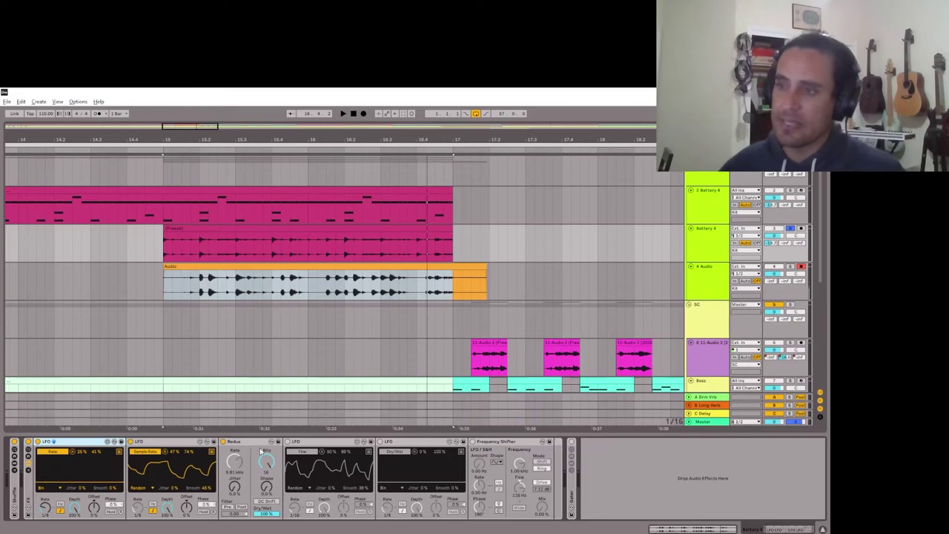
With the third LFO selected, set the Frequency Shifter to Shift mode and play the drums
{"action": "left_click", "coordinate": [336, 445]}
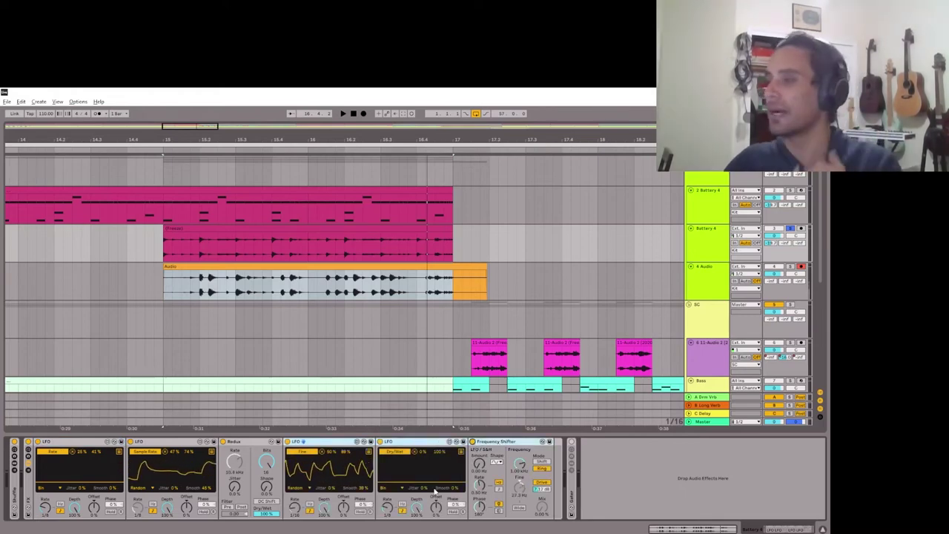
{"action": "left_click", "coordinate": [542, 461]}
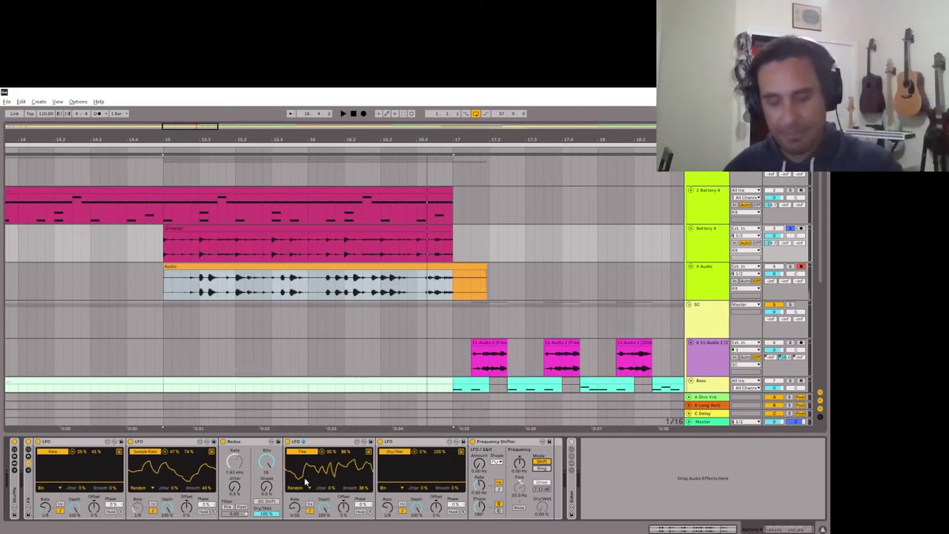
{"action": "key", "text": "space"}
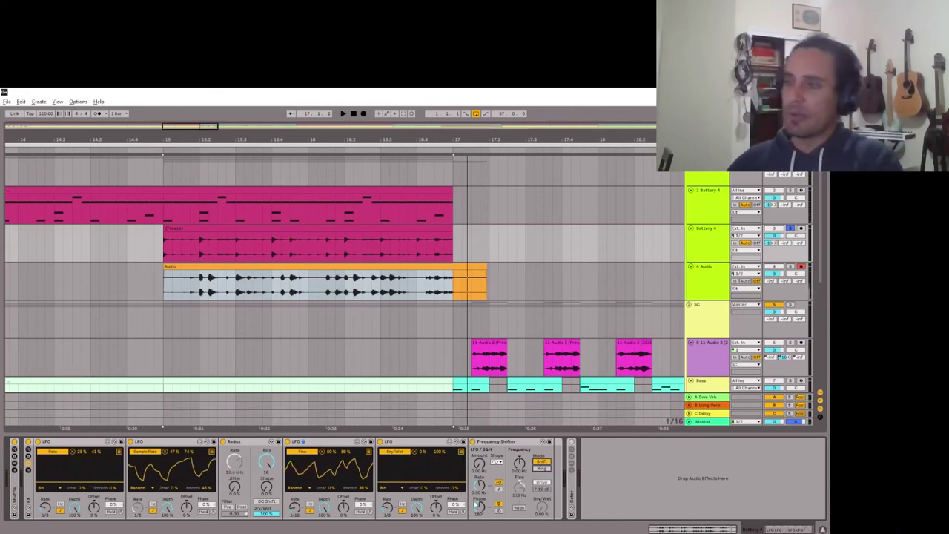
Map the fourth LFO to the Frequency Shifter's Dry/Wet, set Ring mode, and play the drums to hear it
{"action": "left_click", "coordinate": [393, 451]}
{"action": "left_click", "coordinate": [543, 509]}
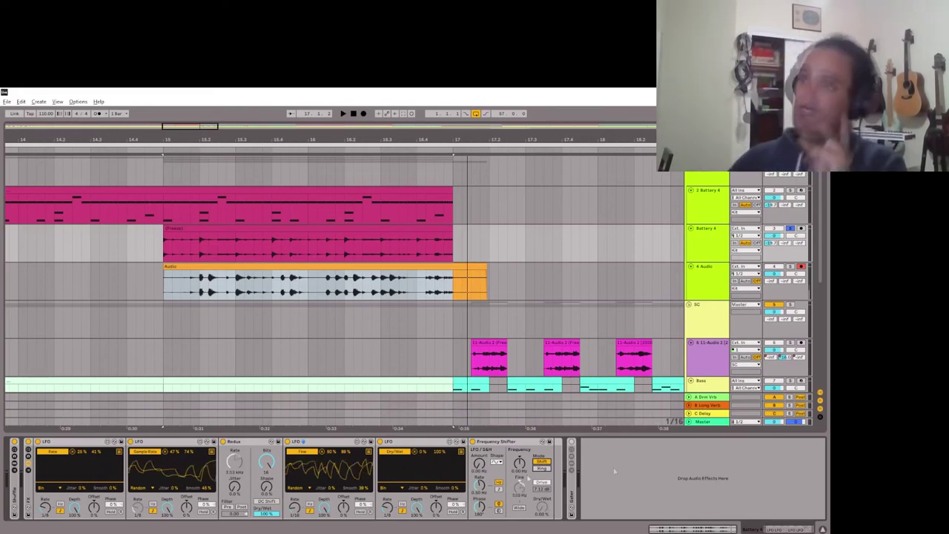
{"action": "left_click", "coordinate": [543, 469]}
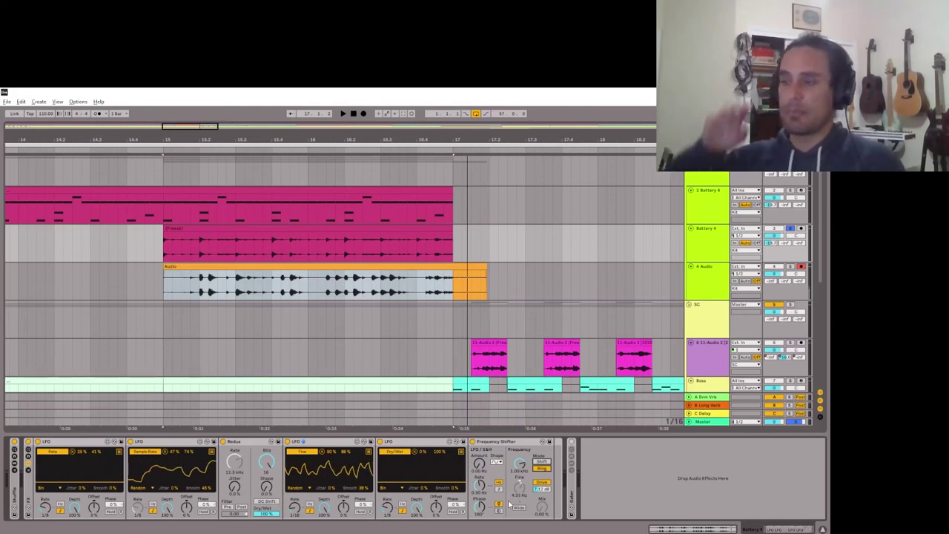
{"action": "key", "text": "space"}
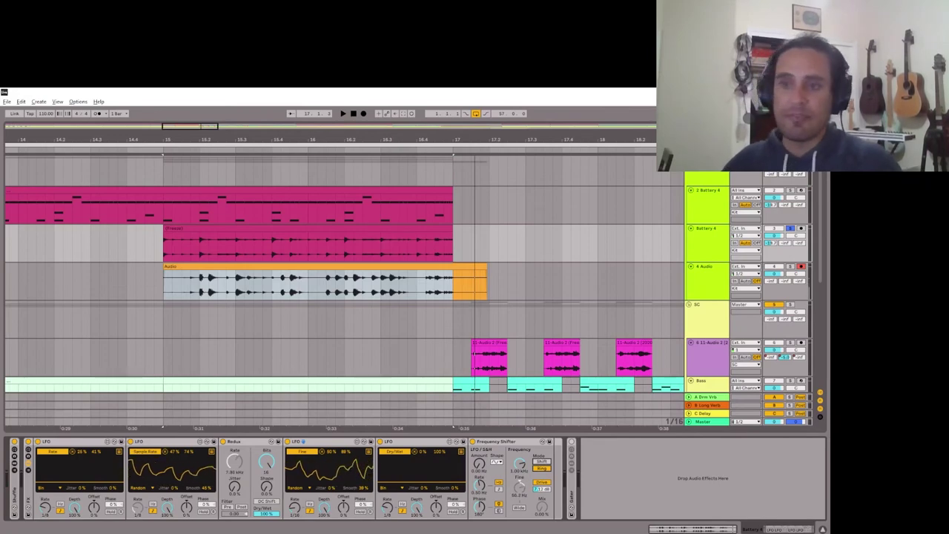
{"action": "key", "text": "Delete"}
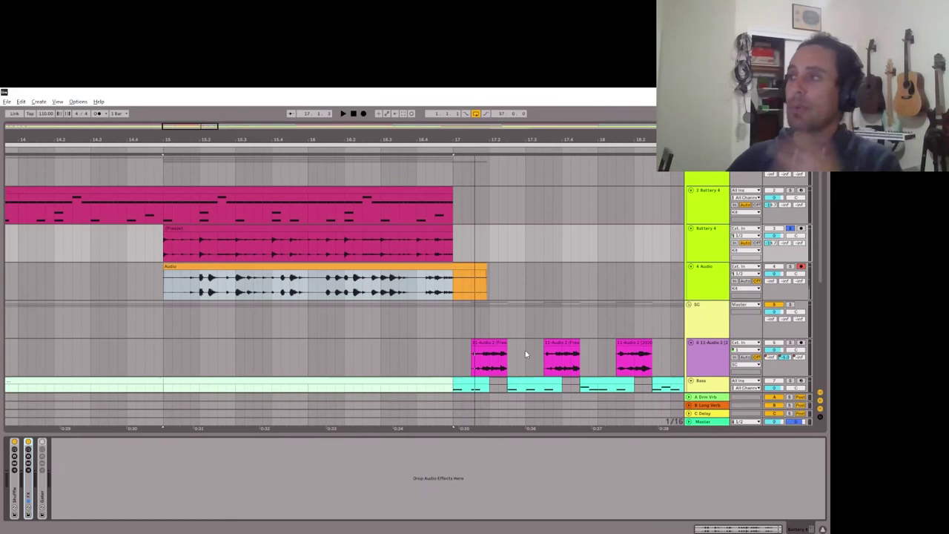
Select the Gatelab_64 chain, switch its chain activator on, and show the Gatelab plugin window
{"action": "left_click", "coordinate": [42, 492]}
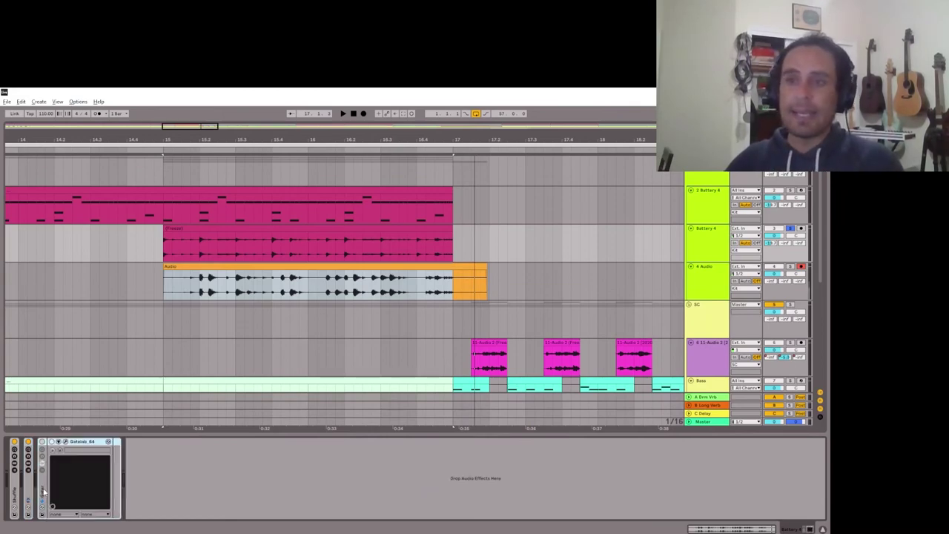
{"action": "left_click", "coordinate": [43, 442]}
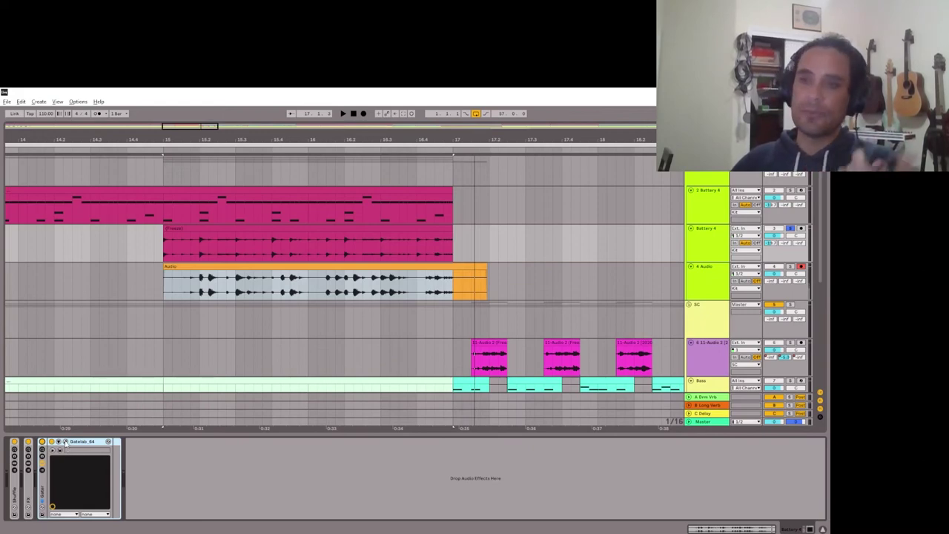
{"action": "left_click", "coordinate": [65, 442]}
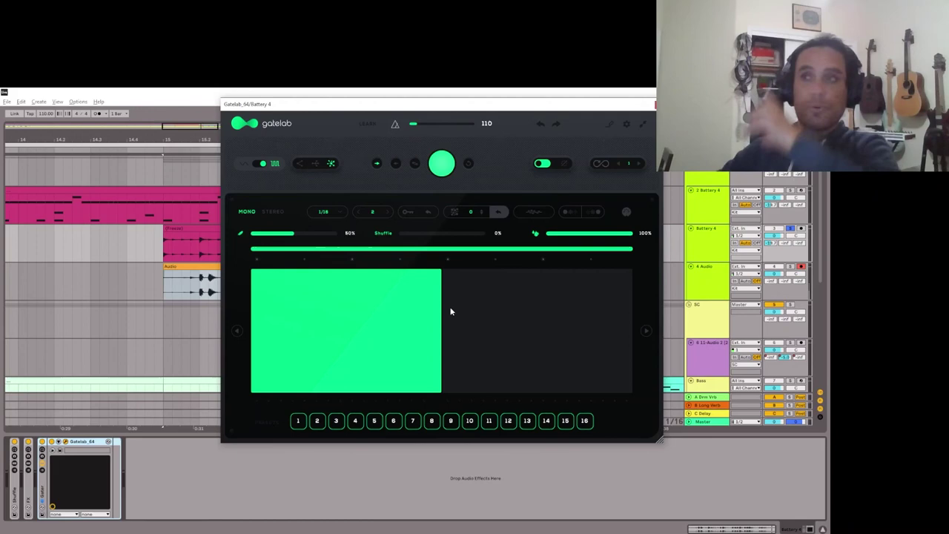
Play the drums through the Gatelab half-pattern gate, then close the plugin window with Ctrl+Alt+P
{"action": "left_click", "coordinate": [41, 443]}
{"action": "key", "text": "space"}
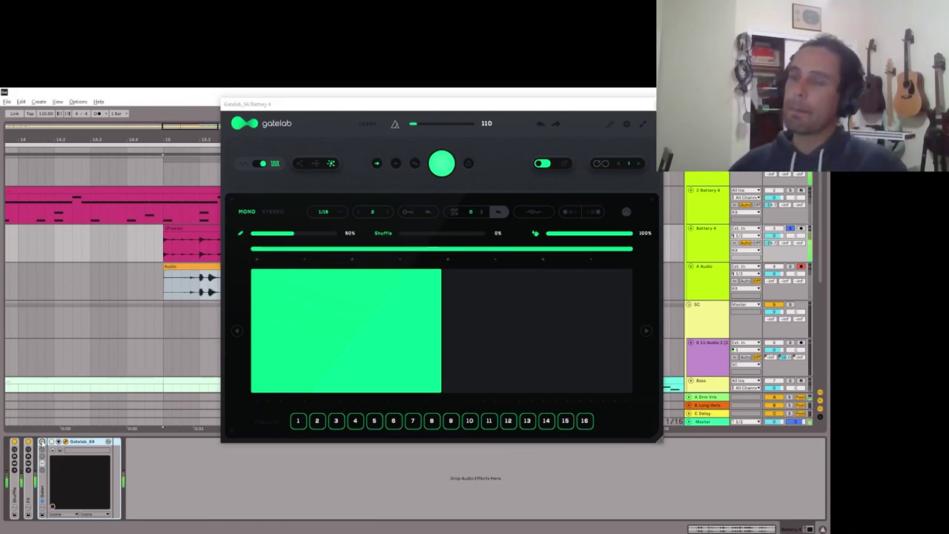
{"action": "left_click", "coordinate": [45, 444]}
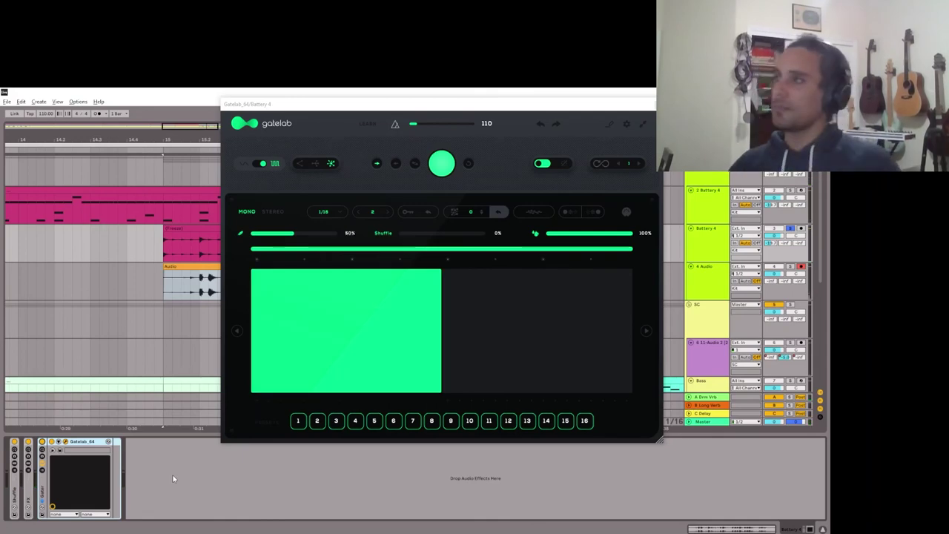
{"action": "key", "text": "ctrl+alt+p"}
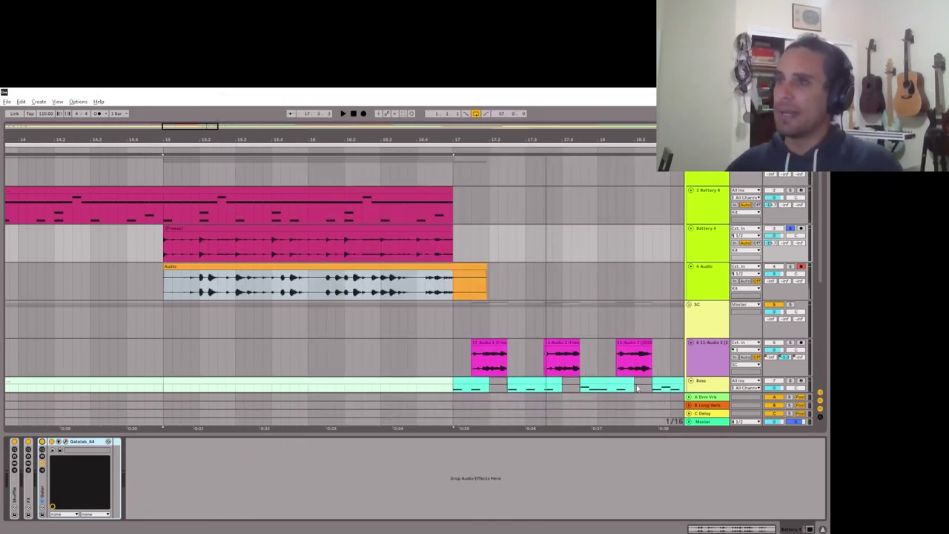
Play the frozen Battery 4 break from its start, then stop playback
{"action": "left_click", "coordinate": [707, 241]}
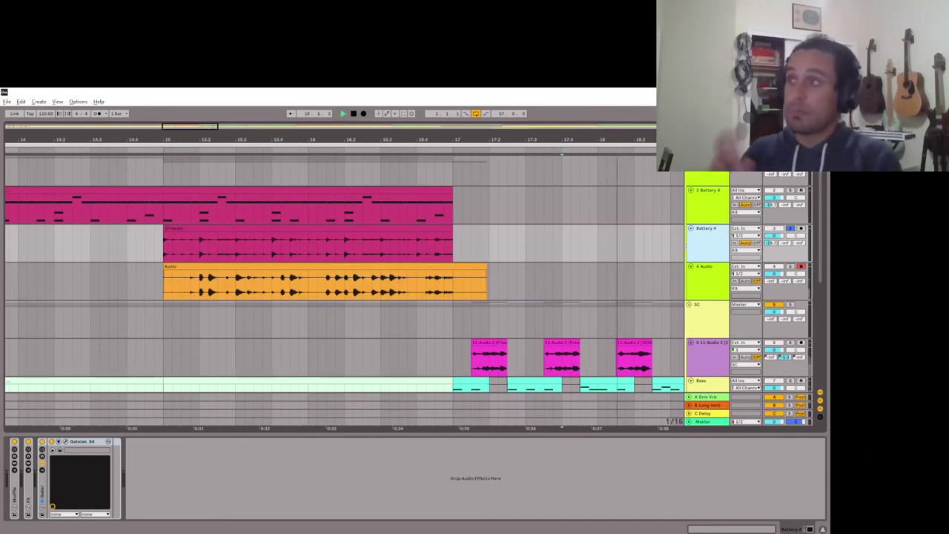
{"action": "left_click", "coordinate": [352, 227]}
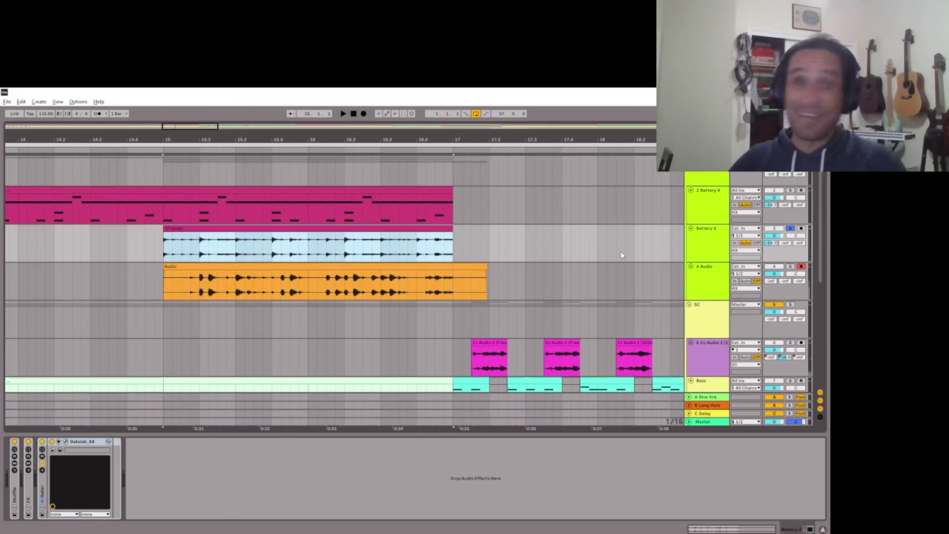
{"action": "key", "text": "space"}
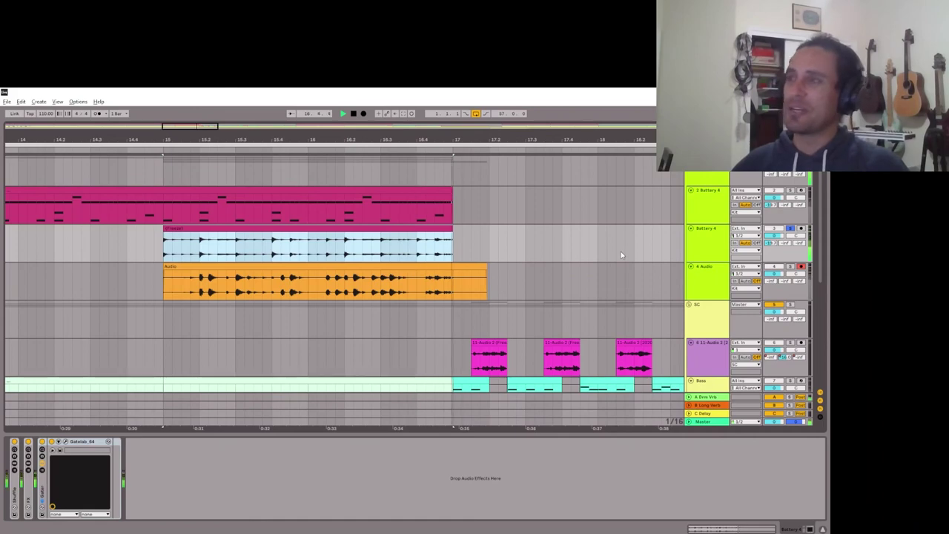
{"action": "key", "text": "space"}
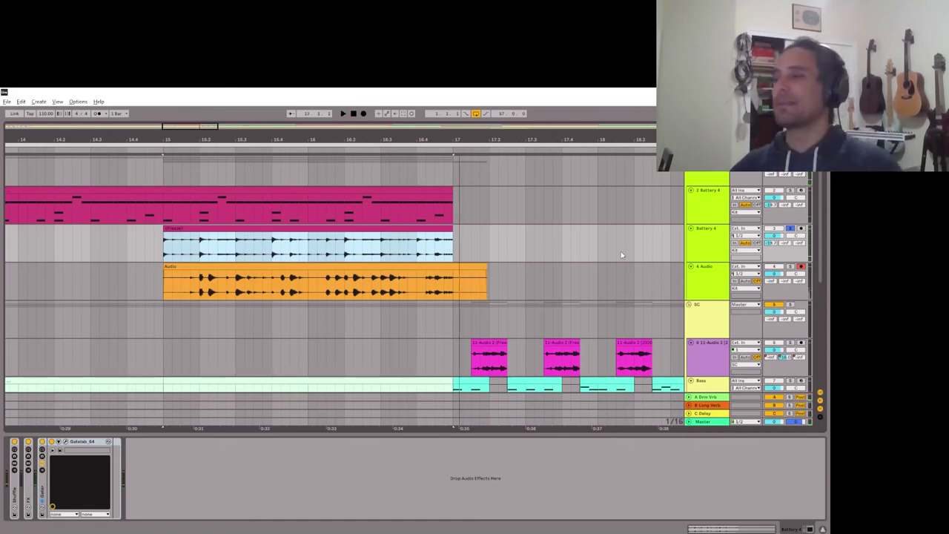